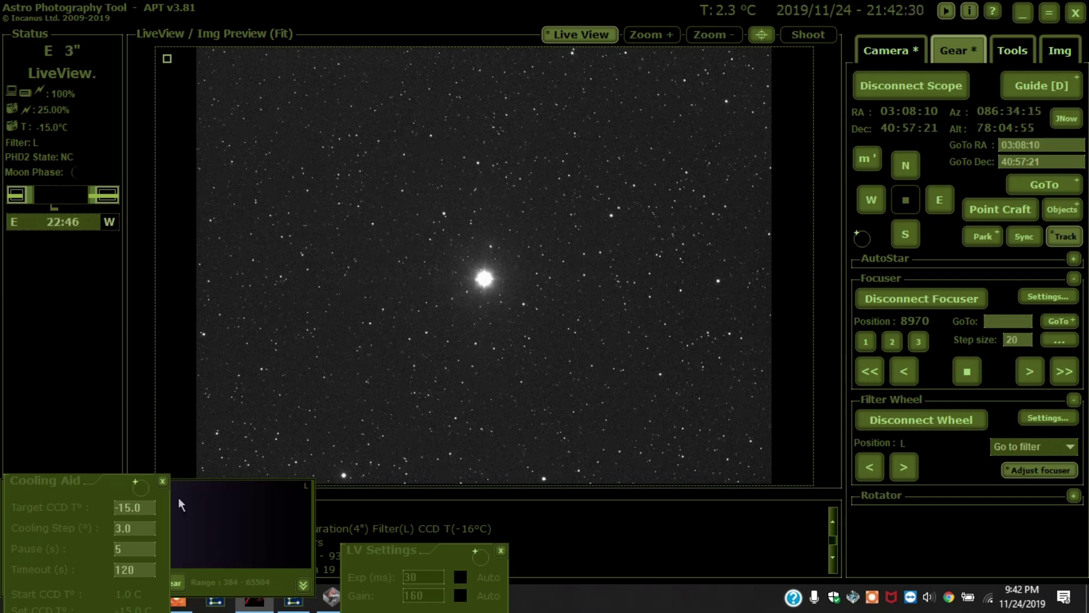
# - Move the LV Settings panel up and right, with the histogram panel docked beside it under the preview
pyautogui.moveTo(262, 532)
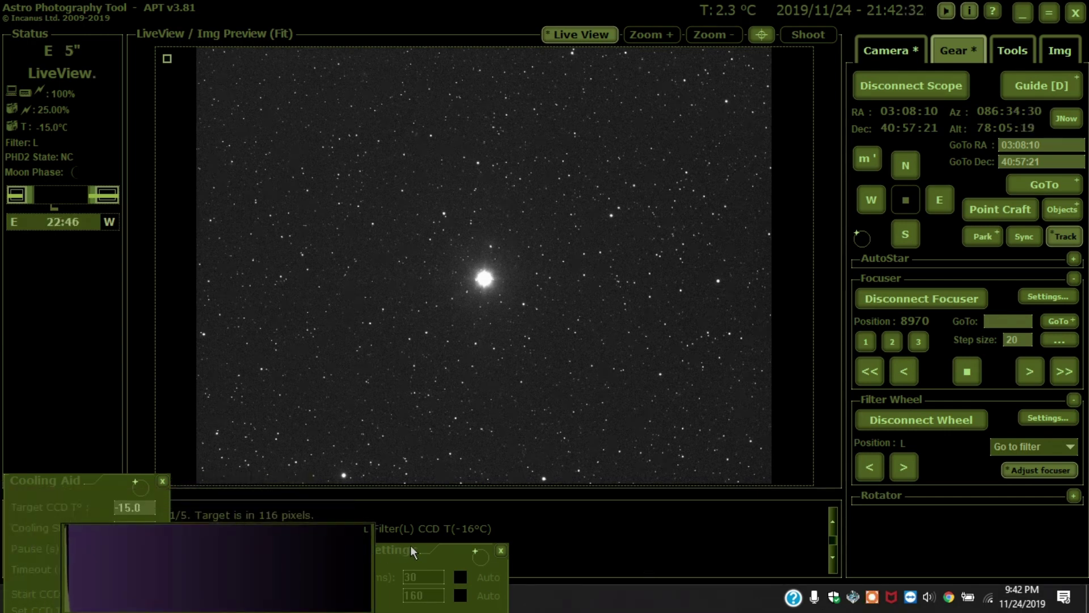
pyautogui.moveTo(410, 545)
pyautogui.mouseDown()
pyautogui.moveTo(466, 537)
pyautogui.moveTo(416, 528)
pyautogui.mouseUp()
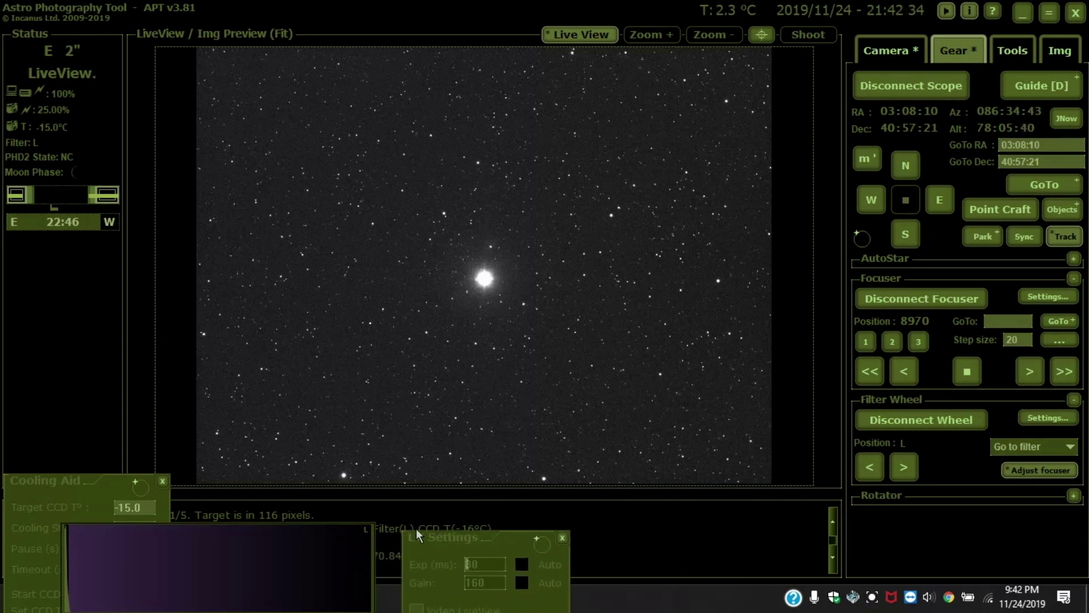
pyautogui.moveTo(286, 533); pyautogui.dragTo(342, 553)
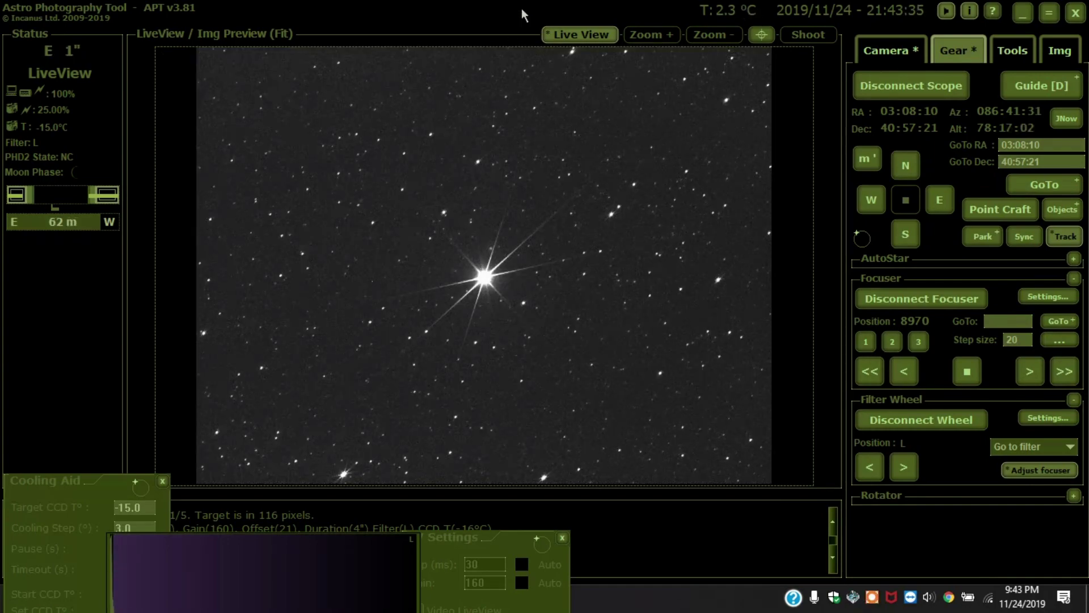
pyautogui.click(874, 50)
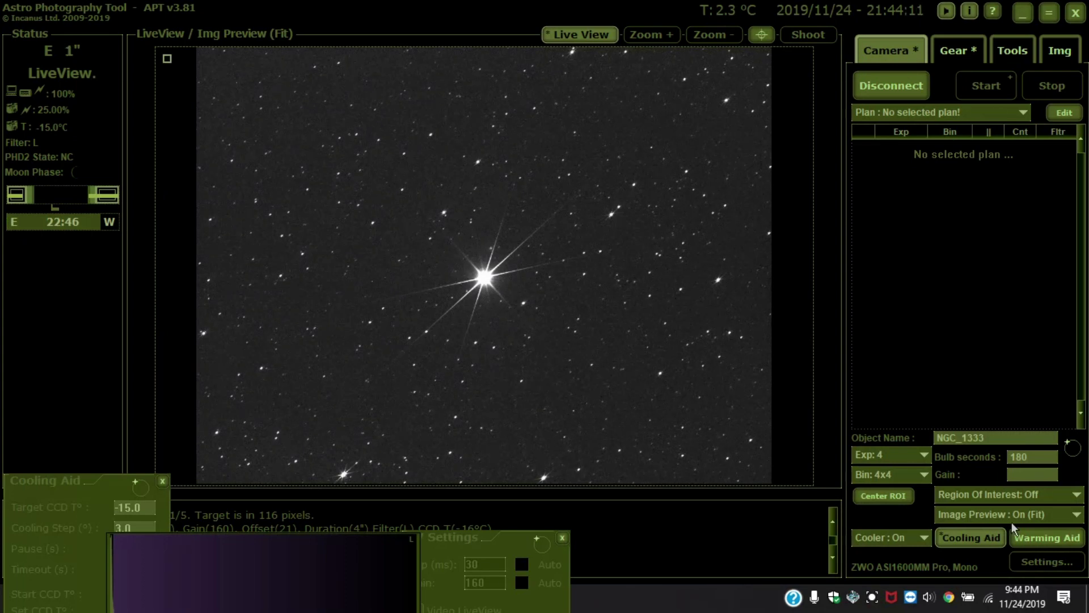
# - Set Image Preview to On (1:1) Scroll and pan right, down and left to inspect the star's spikes
pyautogui.moveTo(1020, 513)
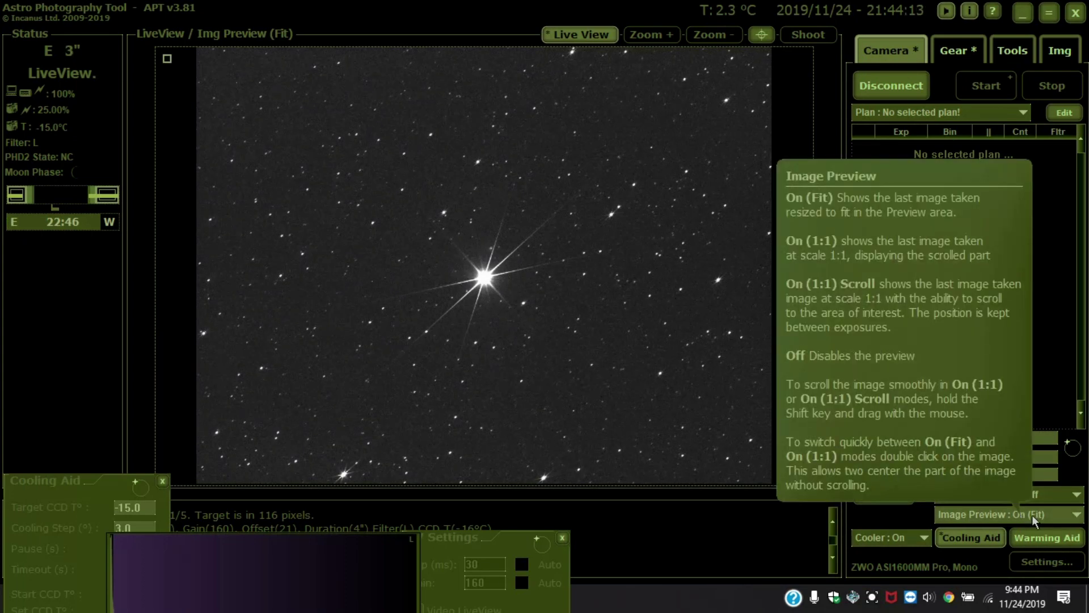
pyautogui.click(1032, 515)
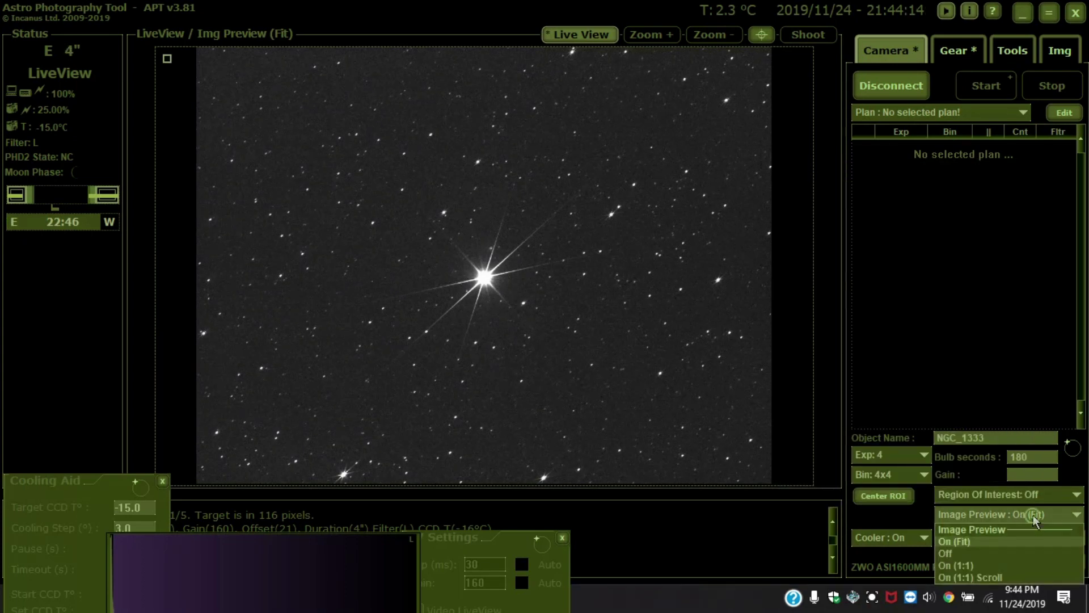
pyautogui.click(988, 576)
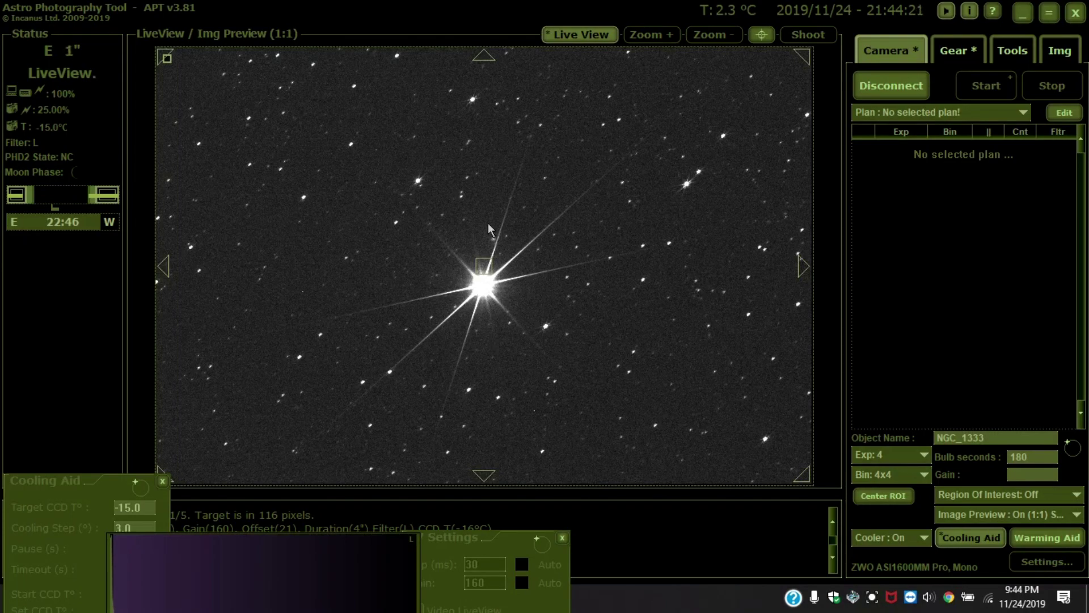
pyautogui.click(801, 261)
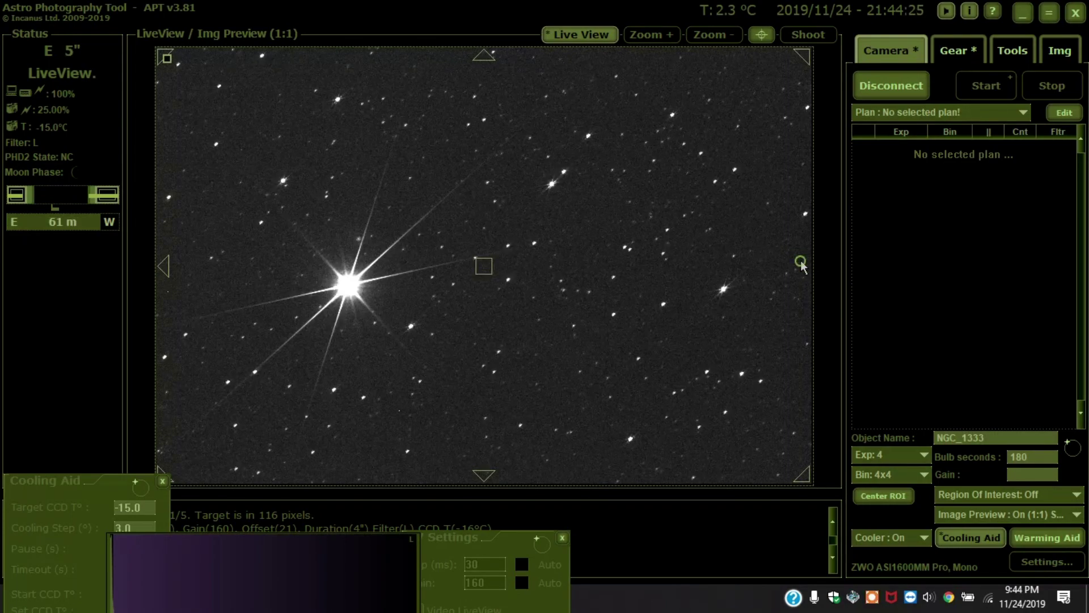
pyautogui.click(483, 474)
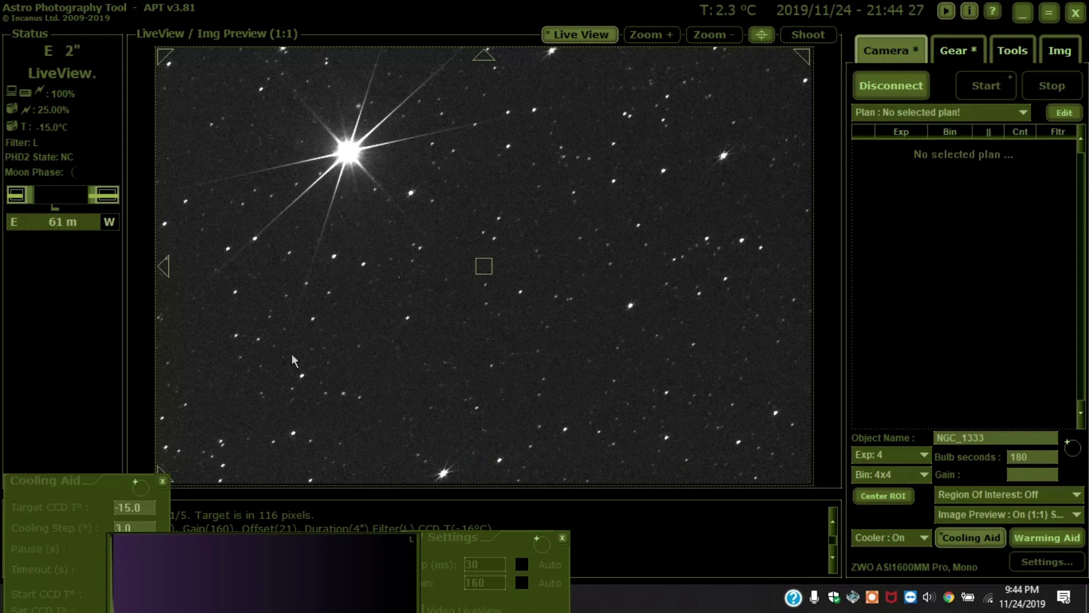
pyautogui.click(165, 266)
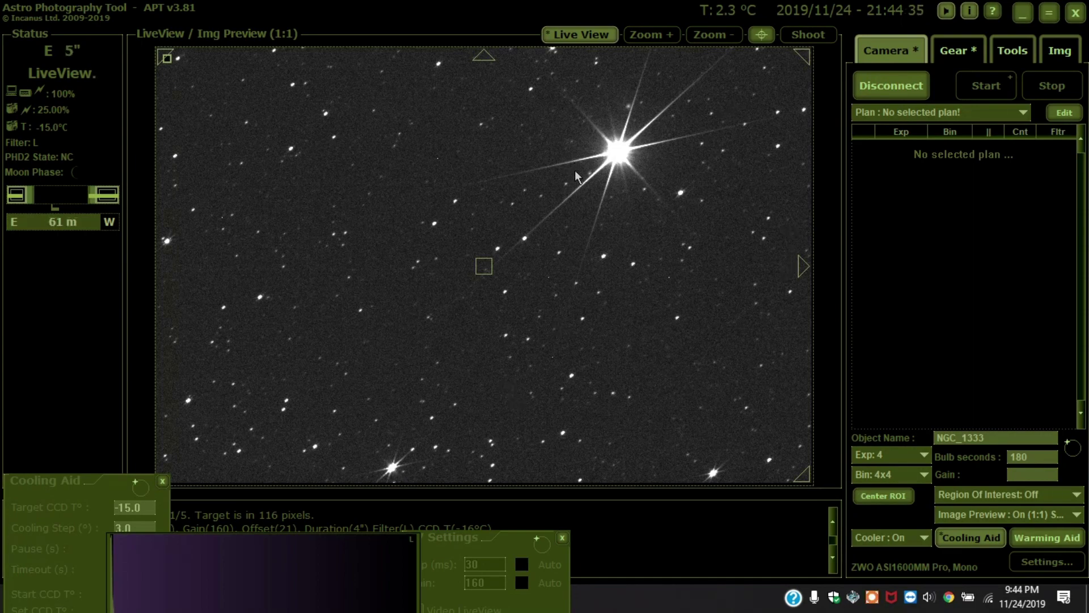
# - Set Image Preview to Off to show the full star field, then bring up the Tools page
pyautogui.click(1033, 516)
pyautogui.click(946, 559)
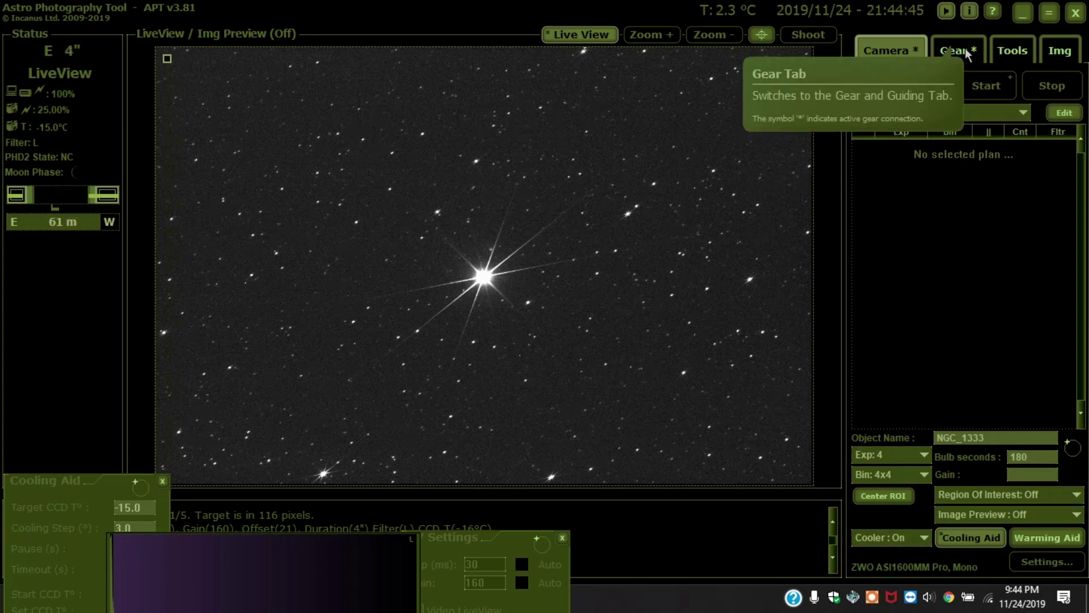
pyautogui.click(1012, 51)
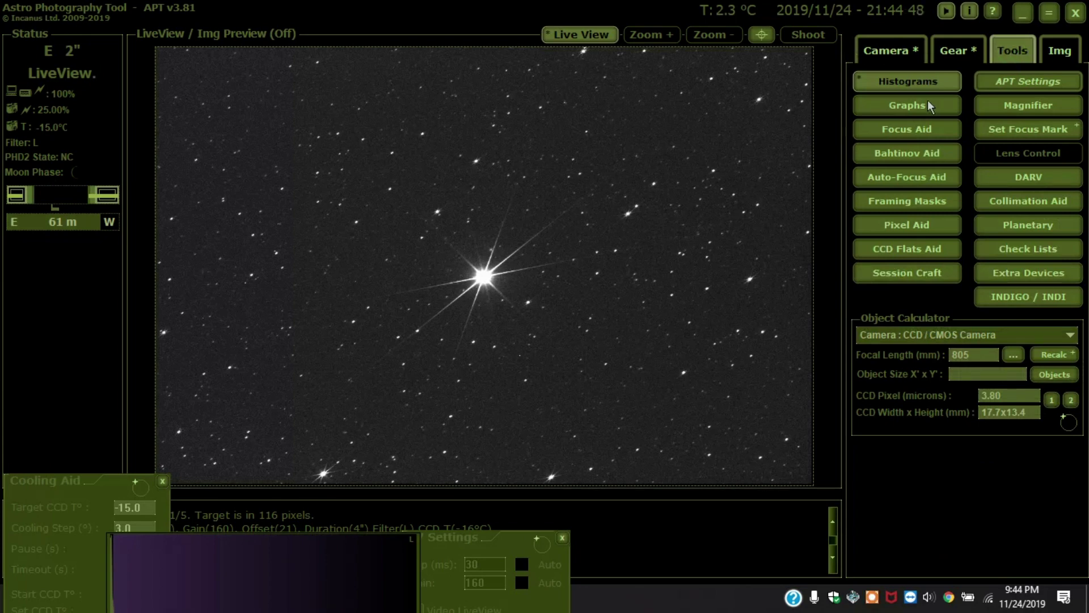
# - Place the Bahtinov Aid over the bright star and recalculate, getting distance 0.38 ('Focus is CLOSE')
pyautogui.click(891, 154)
pyautogui.moveTo(549, 167); pyautogui.dragTo(586, 199)
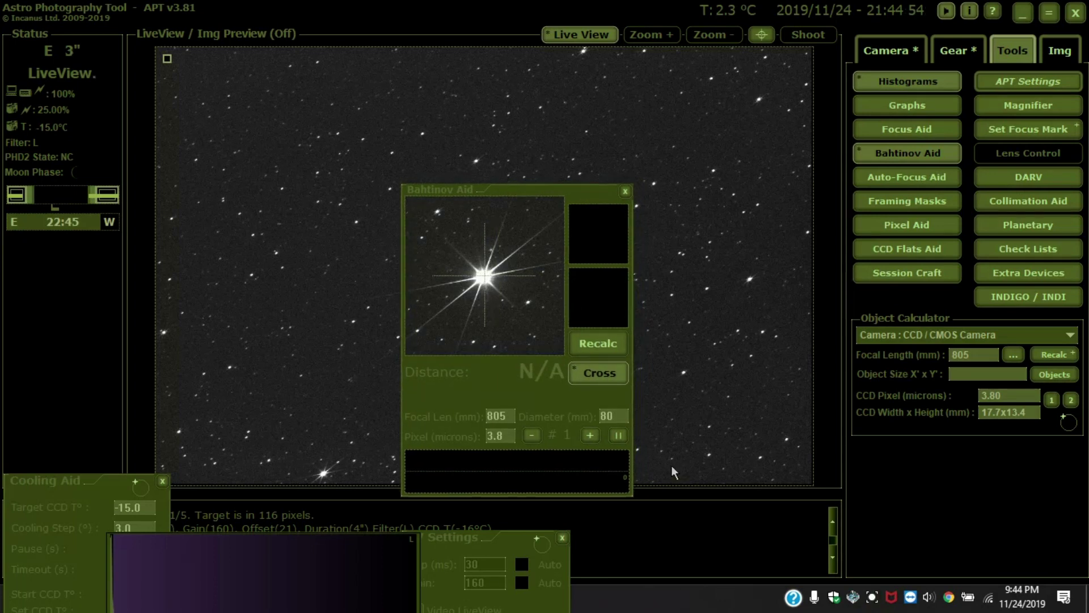
pyautogui.click(594, 346)
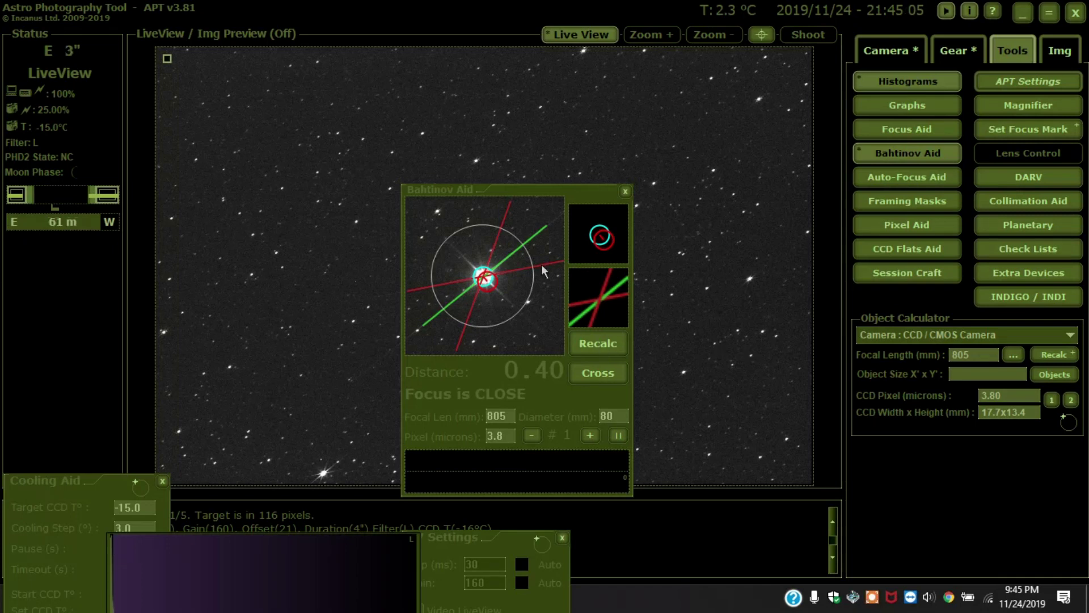
pyautogui.moveTo(560, 215)
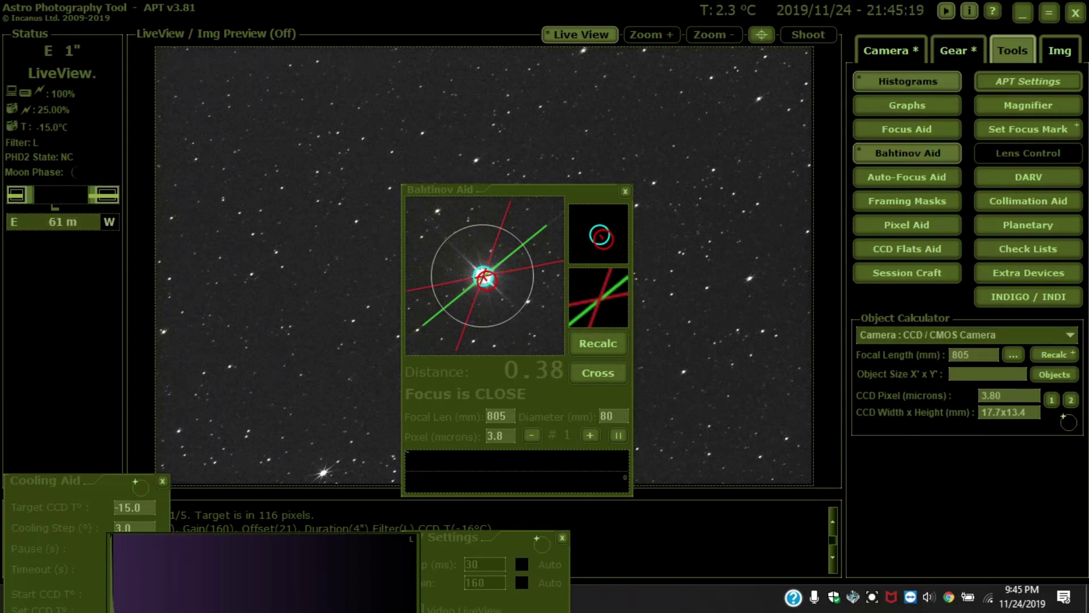
# - Move the focuser in 300 steps, then out to 8690 for a 0.07 distance, and close the Bahtinov Aid
pyautogui.click(948, 51)
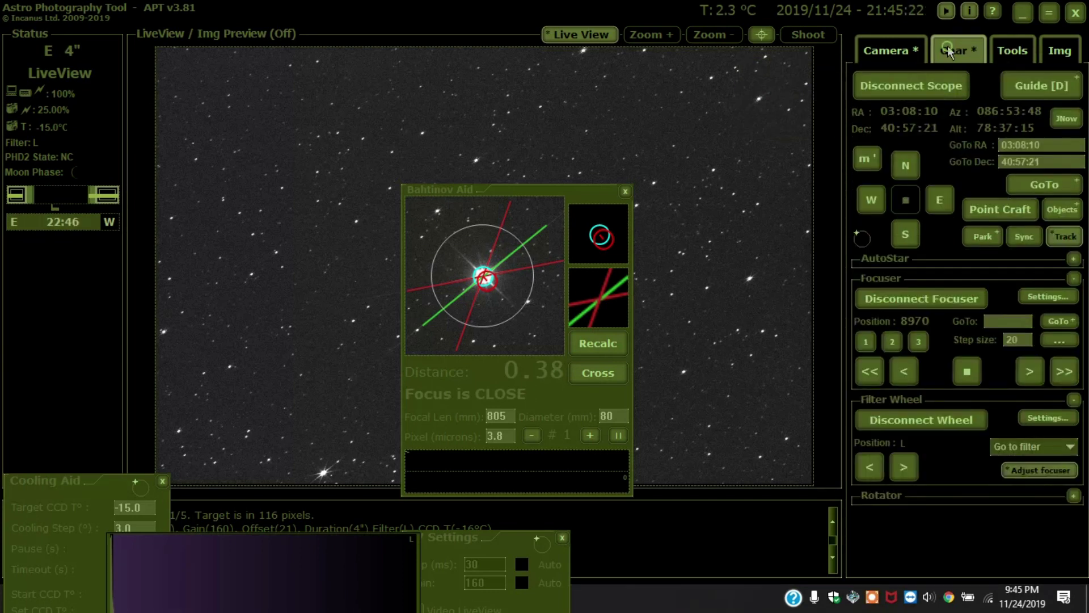
pyautogui.click(872, 369)
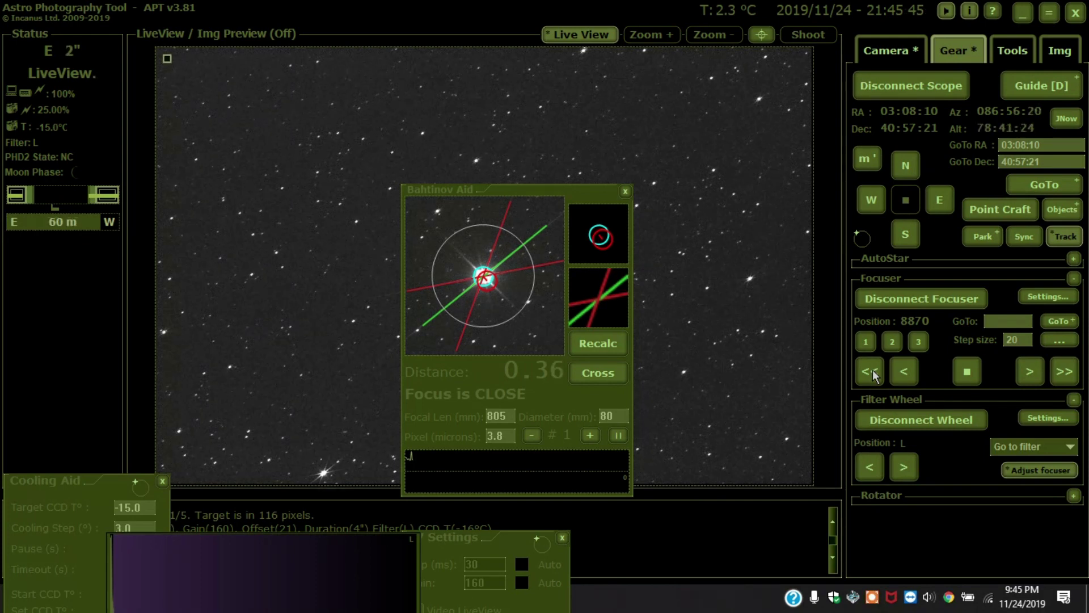
pyautogui.click(872, 375)
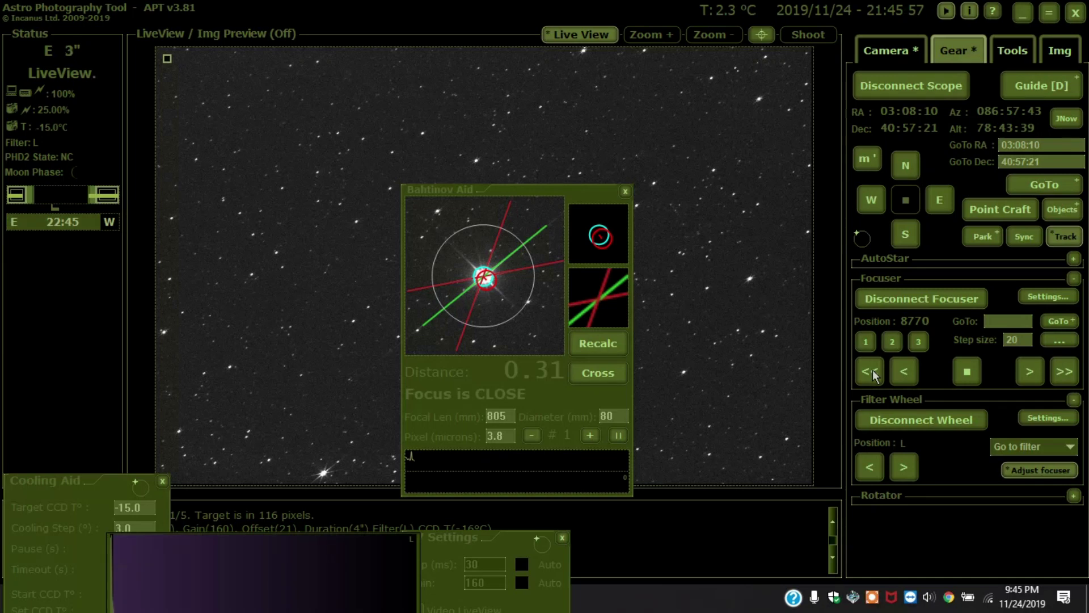
pyautogui.click(872, 373)
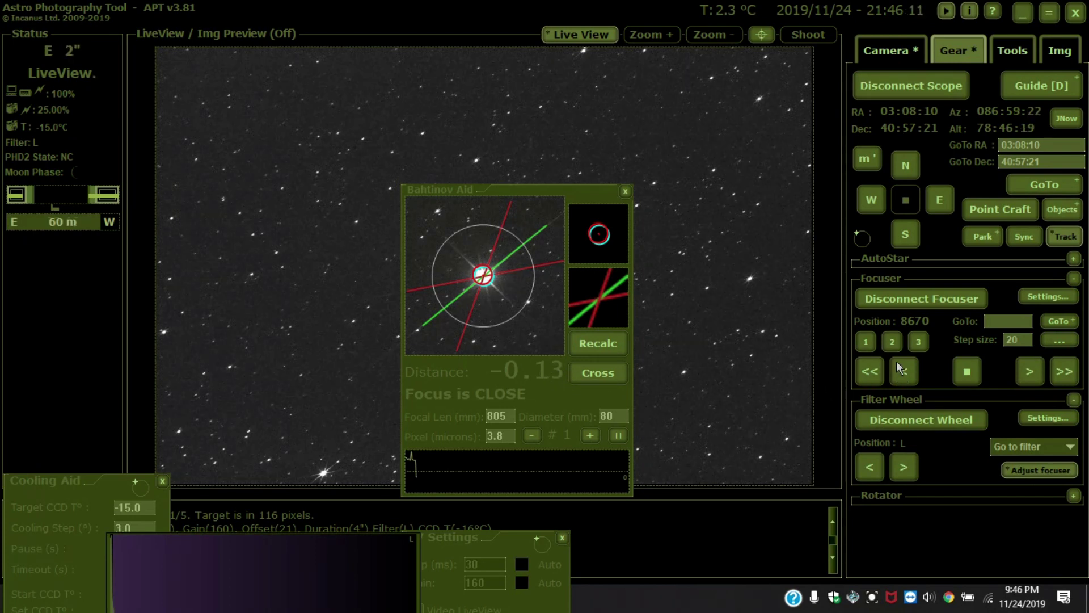
pyautogui.click(1029, 371)
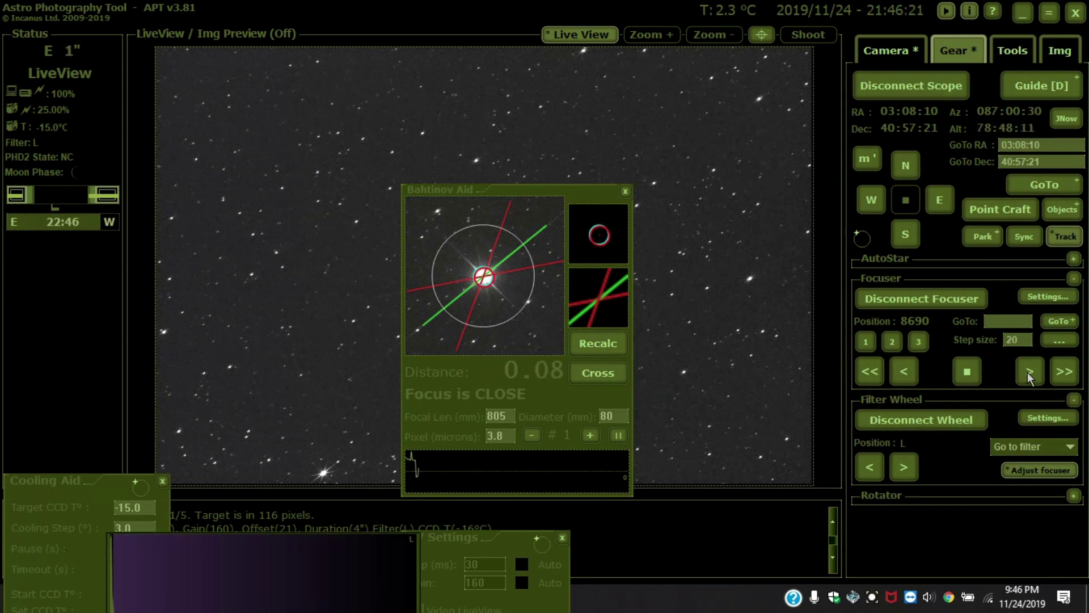
pyautogui.click(626, 189)
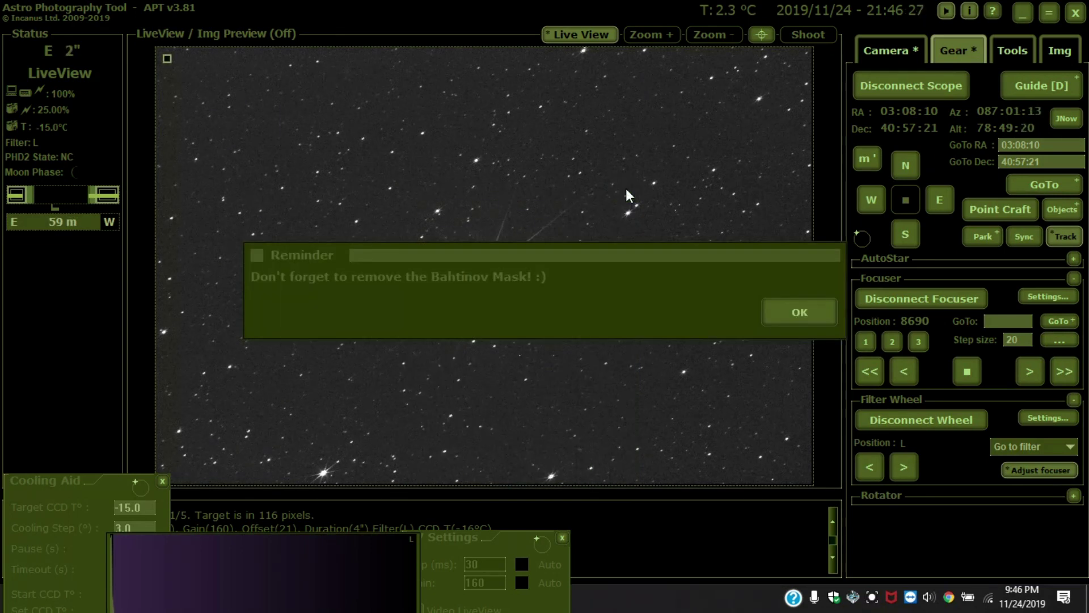
# - Dismiss the Bahtinov mask reminder and move the LV Settings panel up into the image area
pyautogui.click(791, 313)
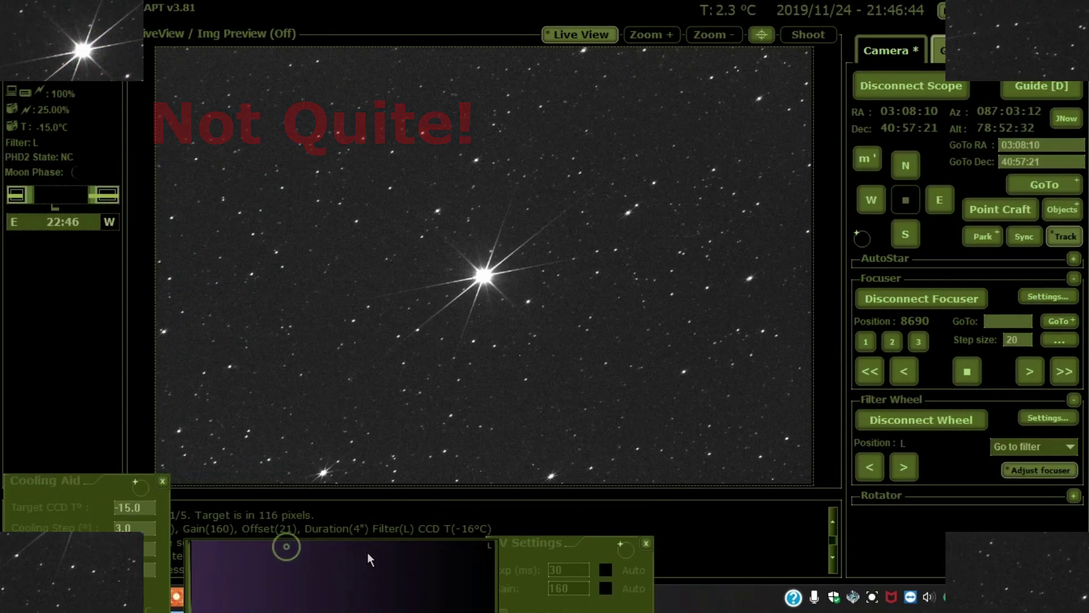
pyautogui.moveTo(546, 539); pyautogui.dragTo(574, 540)
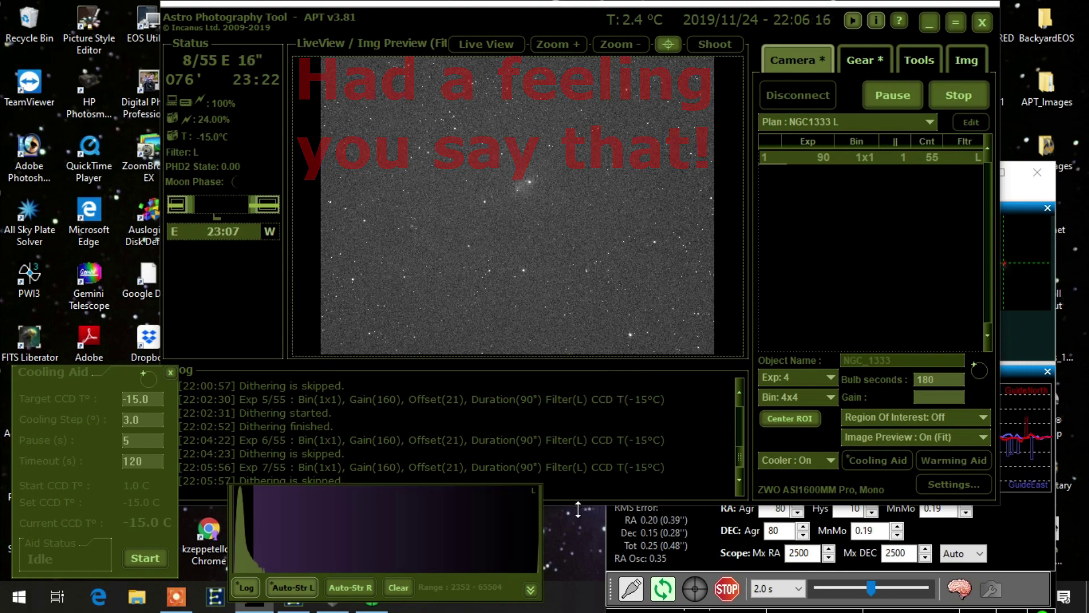
# - Move the histogram off the log, maximize APT, and set Image Preview to On (1:1) Scroll
pyautogui.moveTo(417, 506); pyautogui.dragTo(390, 530)
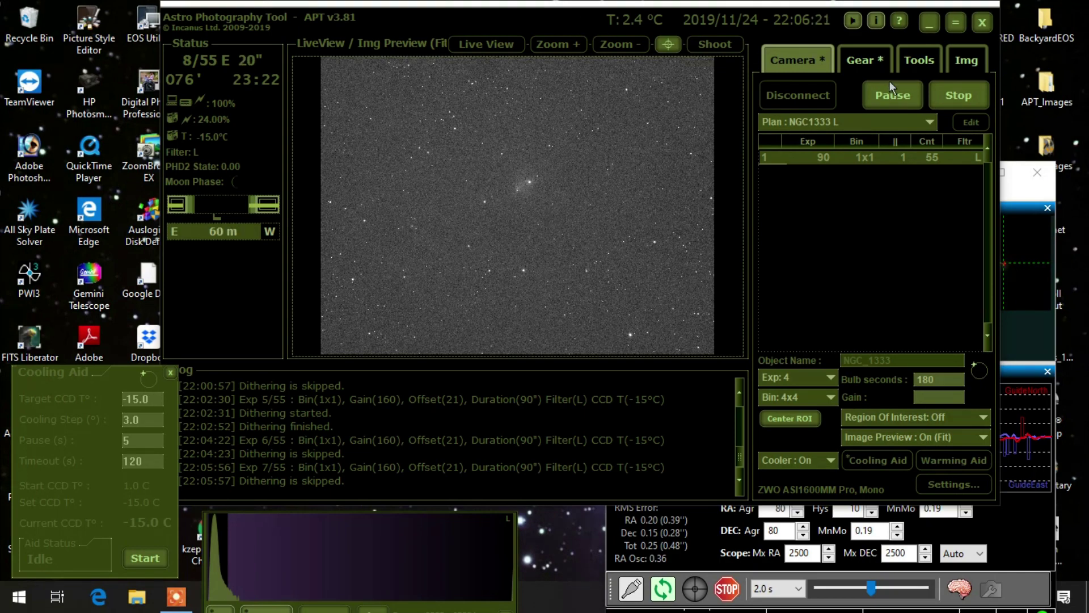
pyautogui.click(956, 23)
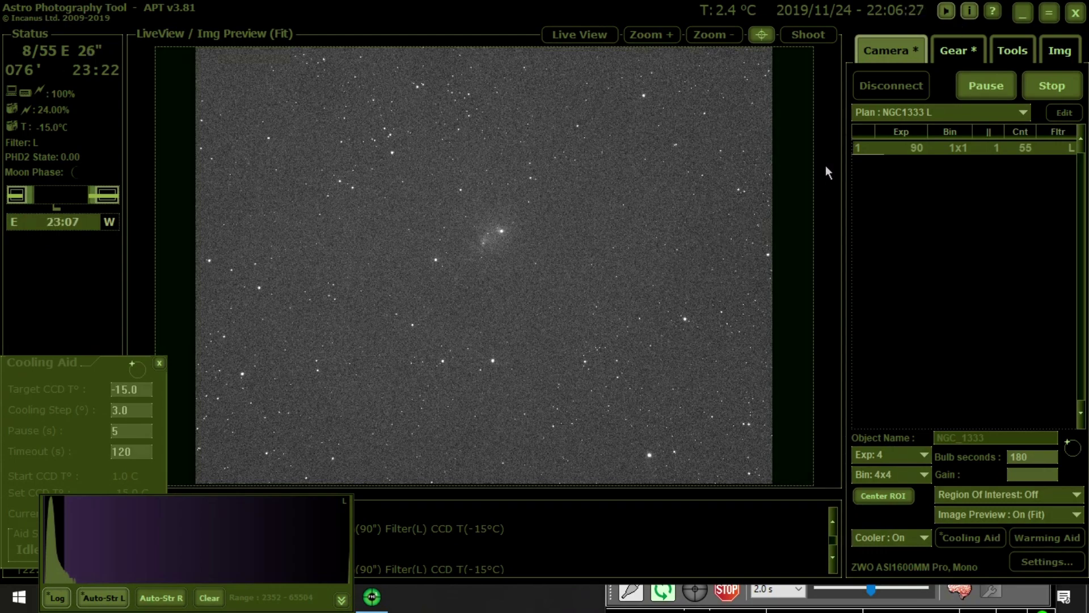
pyautogui.click(1043, 511)
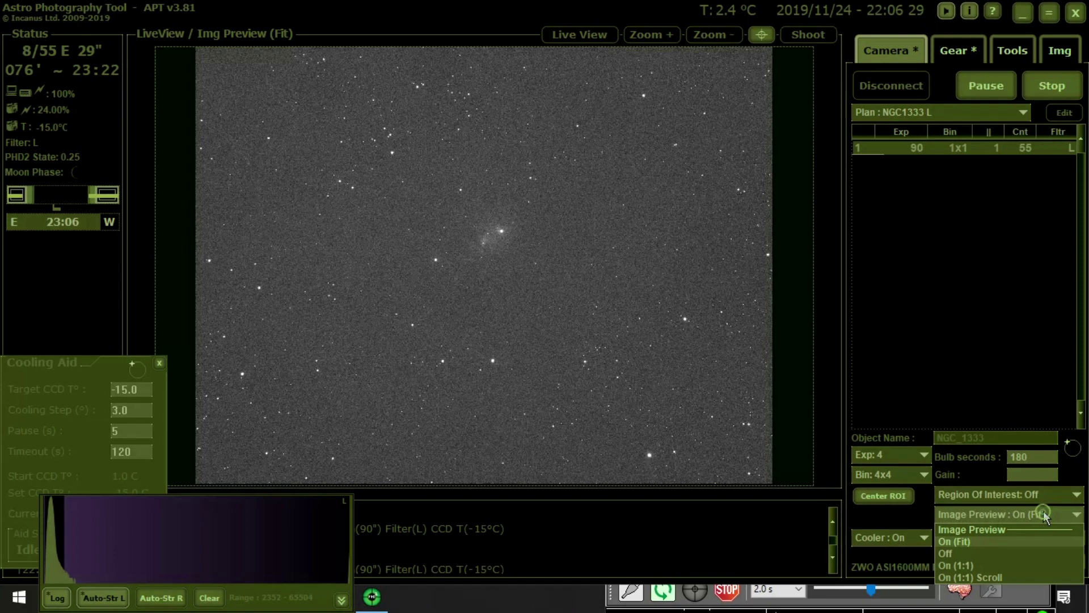
pyautogui.click(968, 576)
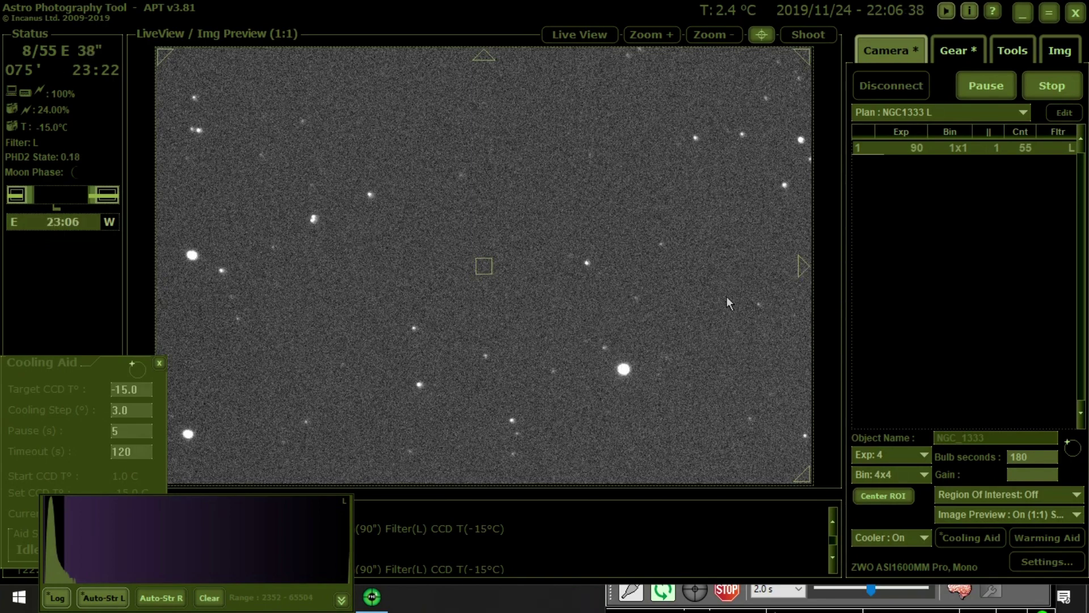
# - Pan across the NGC 1333 frame at 1:1 to check the stars, then set Image Preview to Off
pyautogui.click(802, 262)
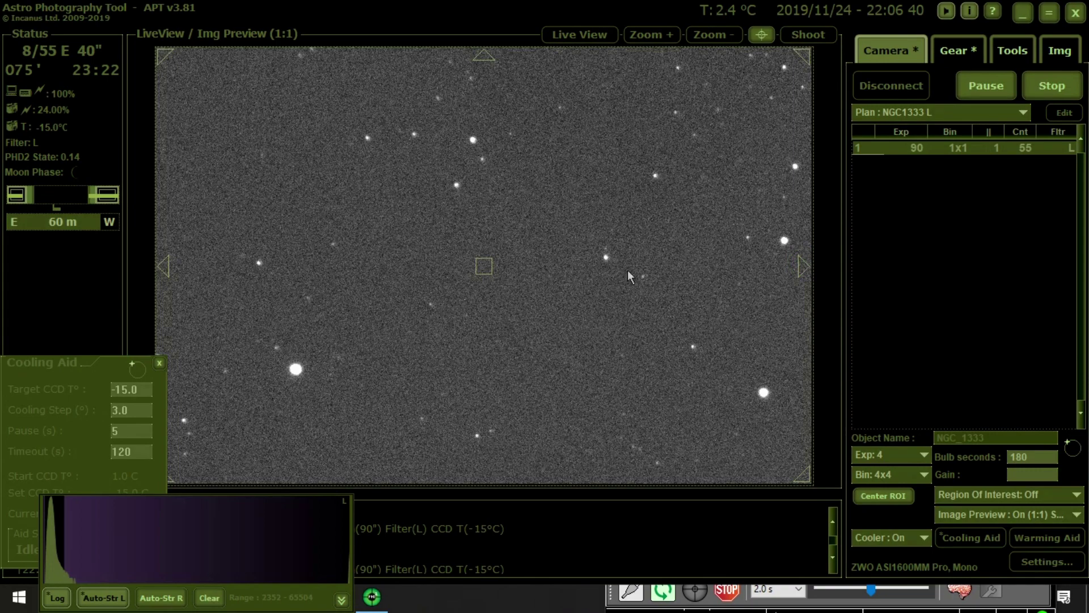
pyautogui.click(163, 267)
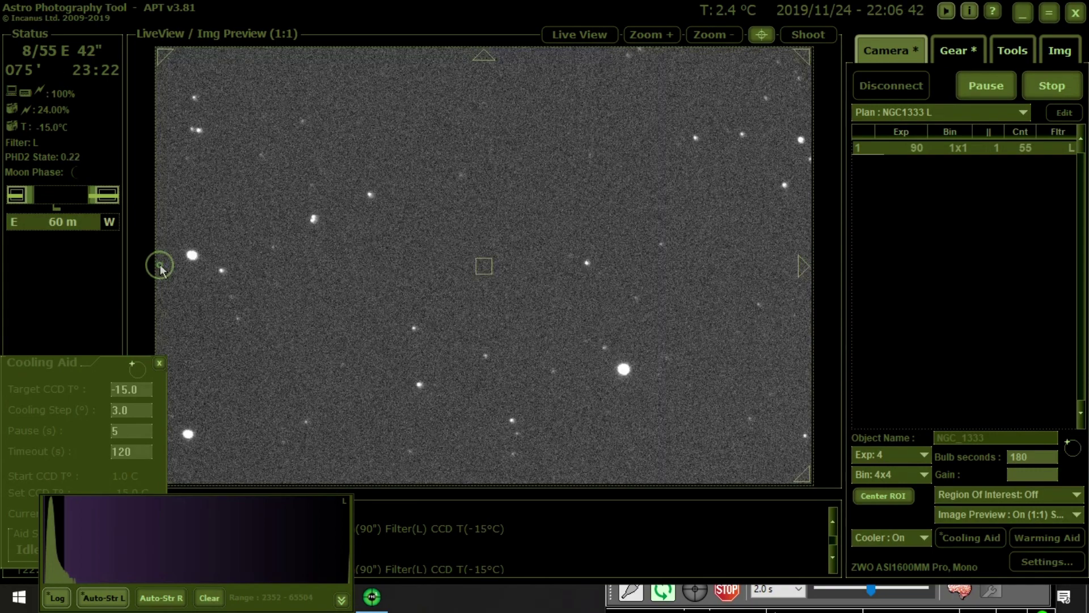
pyautogui.click(1066, 514)
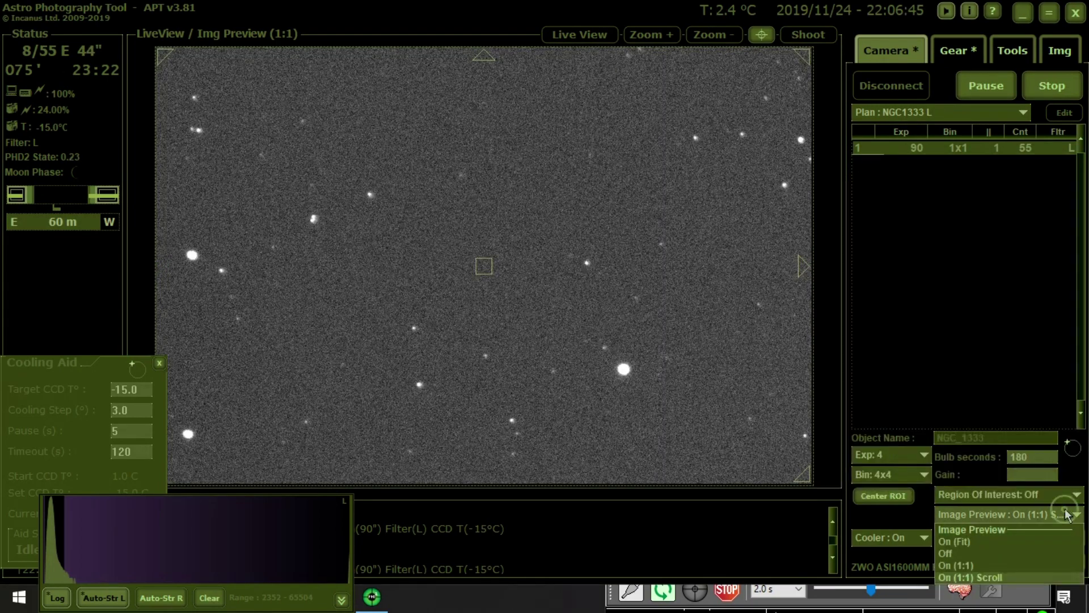
pyautogui.click(947, 552)
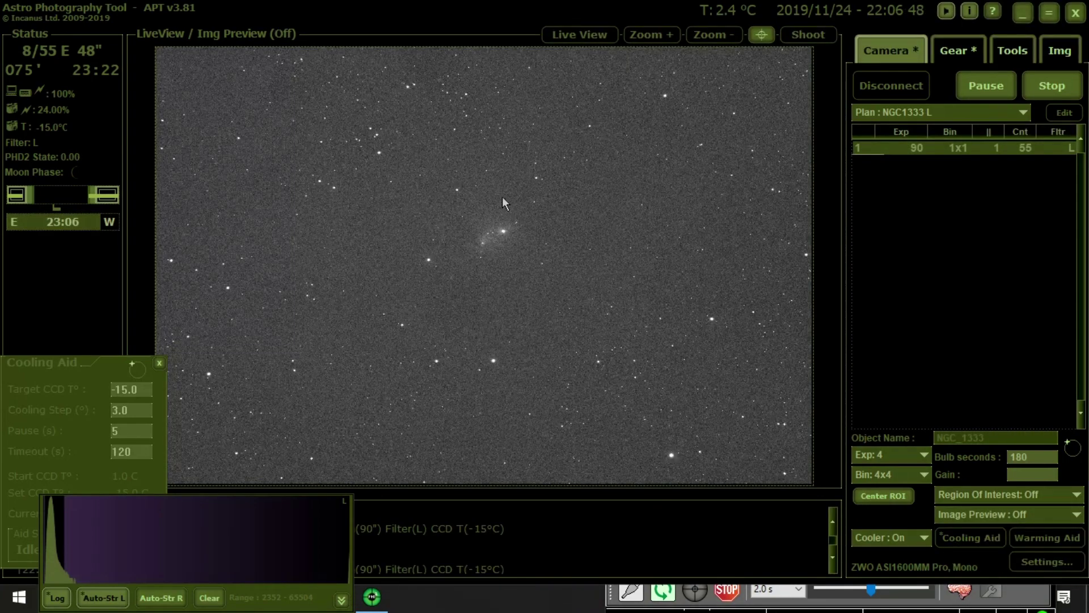